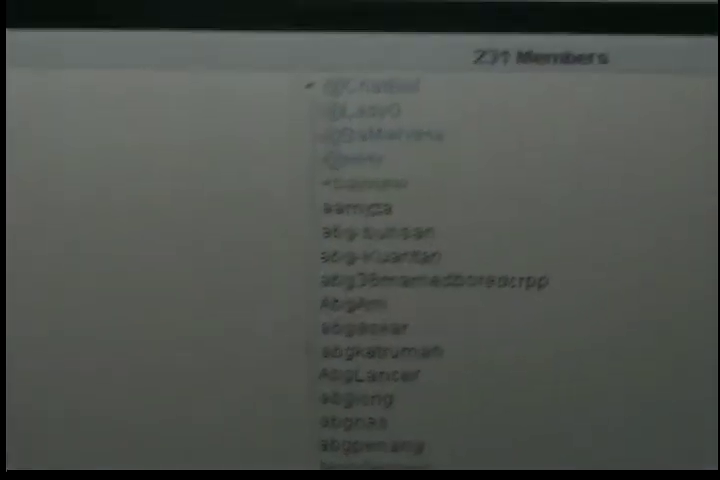
{"action": "scroll", "coordinate": [400, 280], "scroll_direction": "down", "scroll_amount": 5}
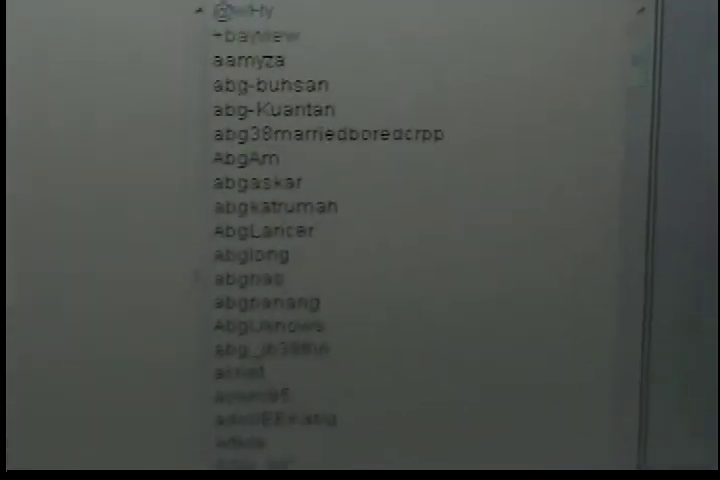